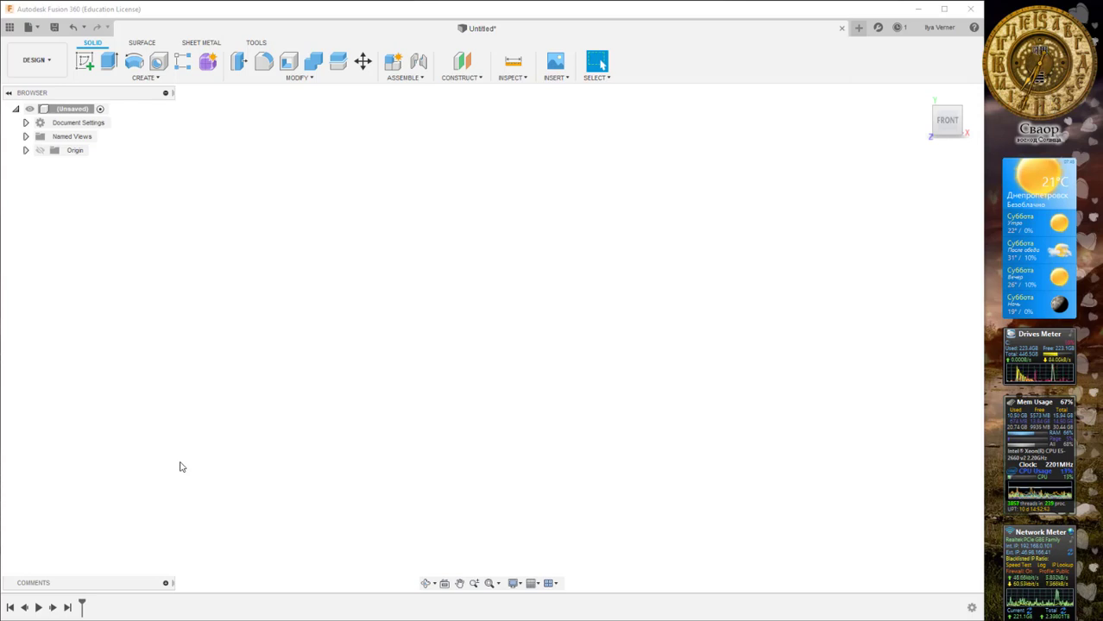
Open Scripts and Add-Ins from the TOOLS tab and select the SpurGear sample script
left_click(257, 43)
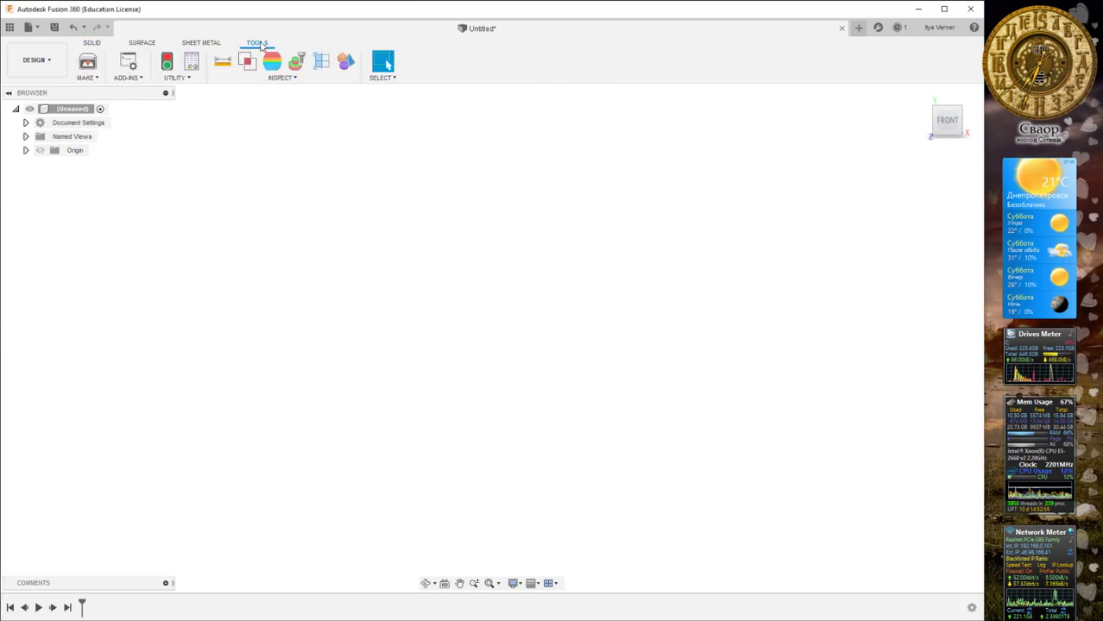
left_click(127, 78)
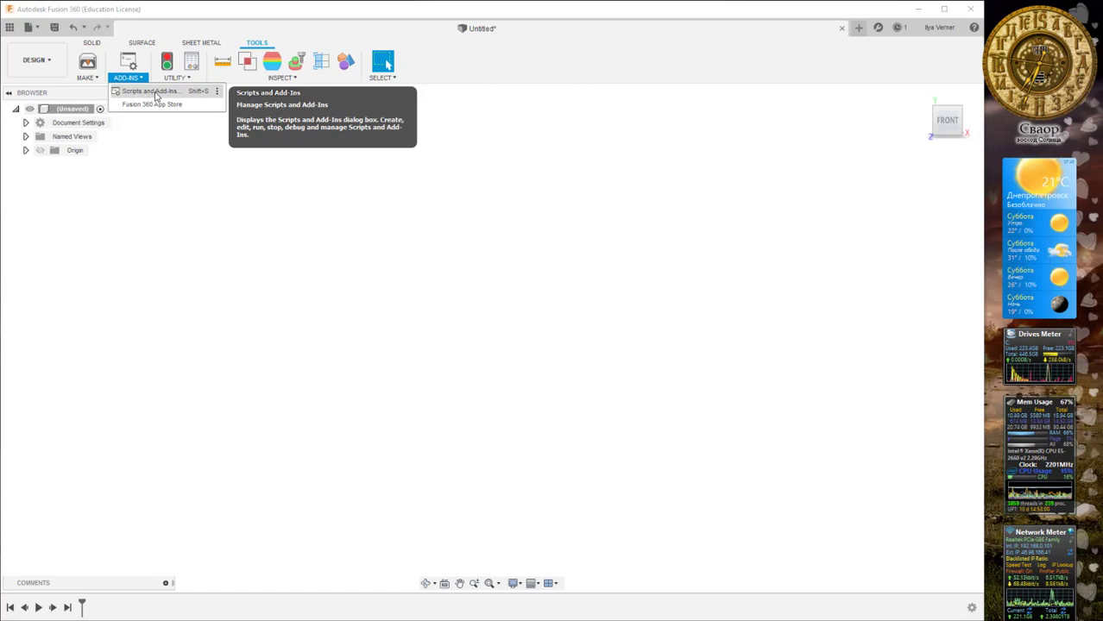
left_click(145, 93)
left_click_drag(490, 198, 418, 153)
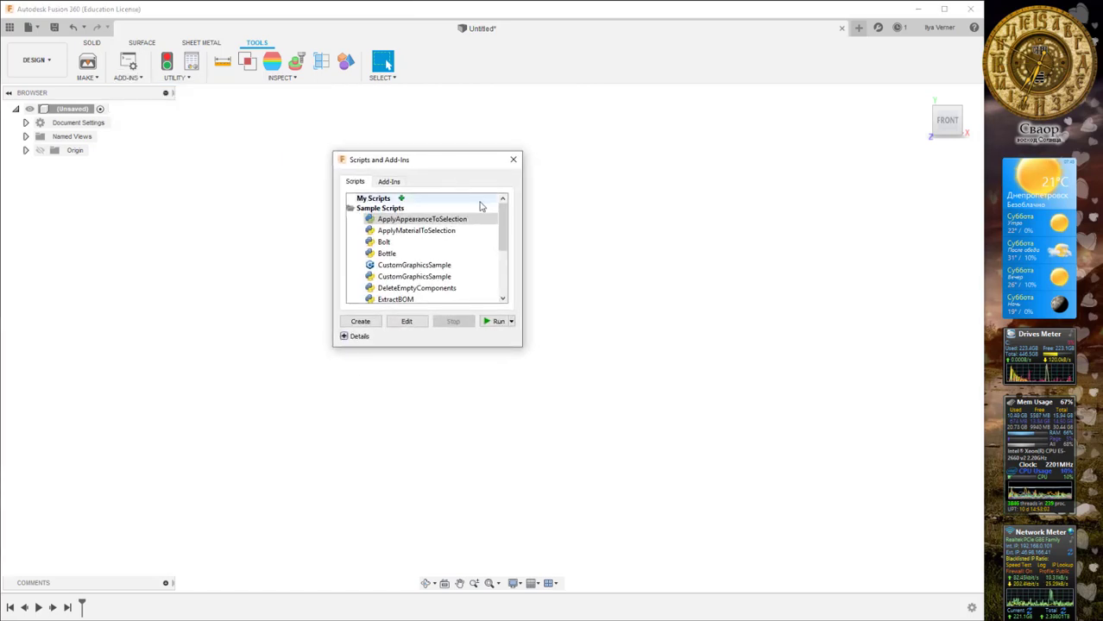
scroll(436, 261, "down", 3)
left_click(407, 257)
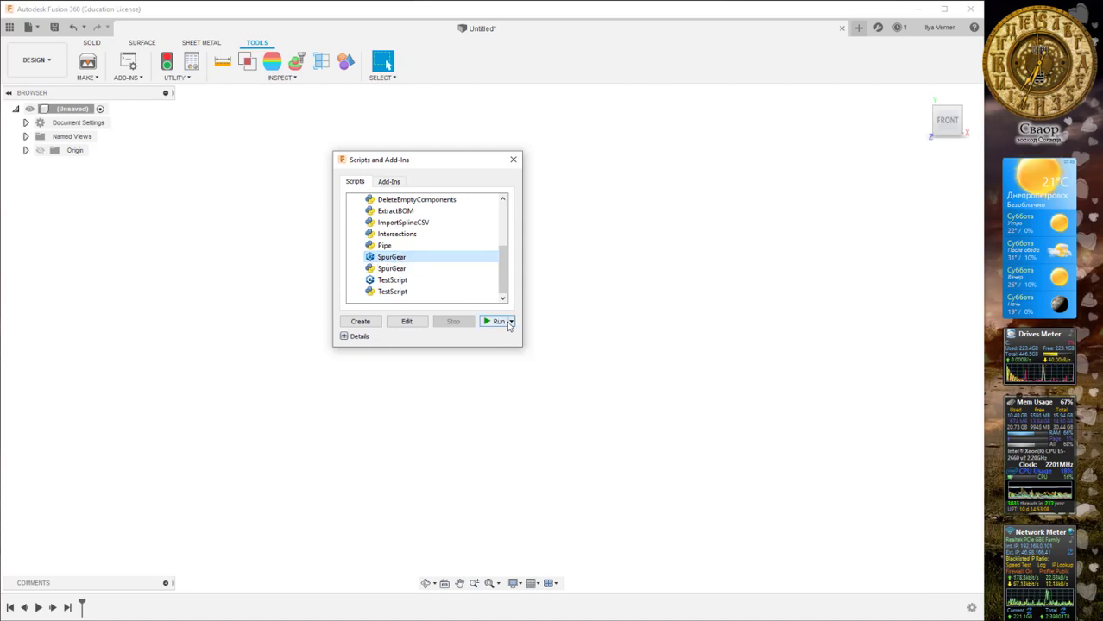
Run SpurGear and keep the gear standard set to Metric
left_click(498, 322)
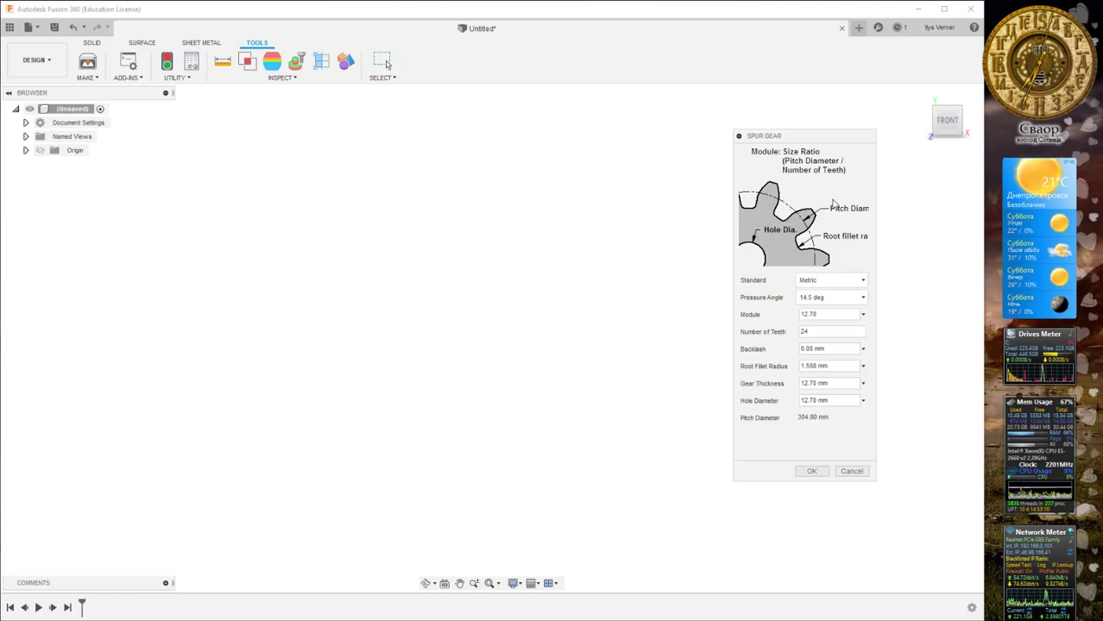
left_click_drag(825, 135, 737, 124)
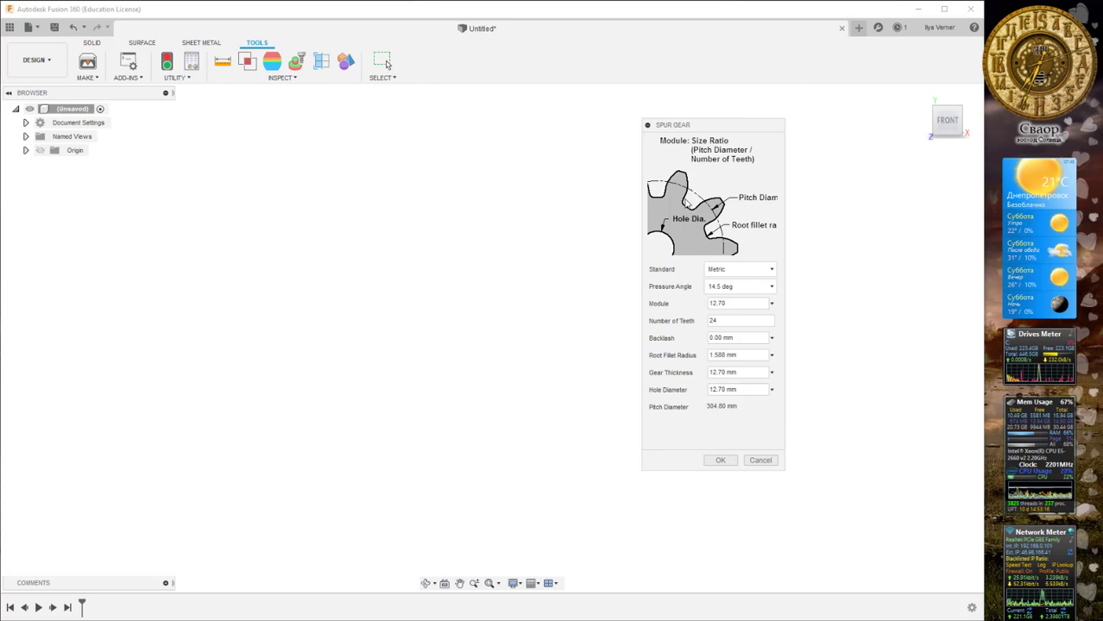
left_click(742, 271)
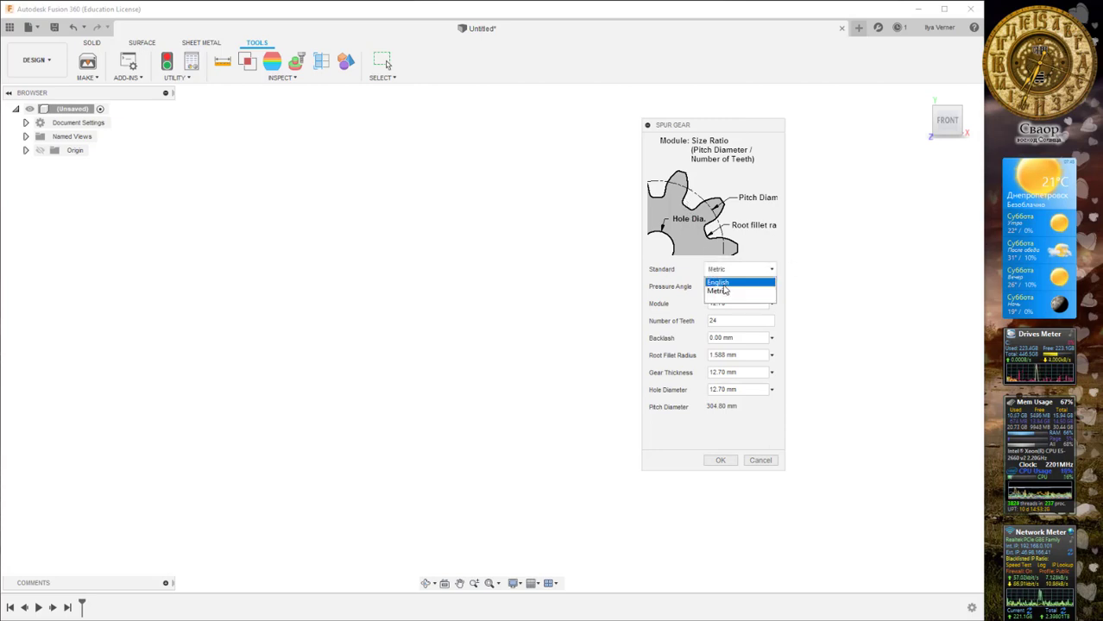
left_click(725, 282)
left_click(733, 270)
left_click(738, 294)
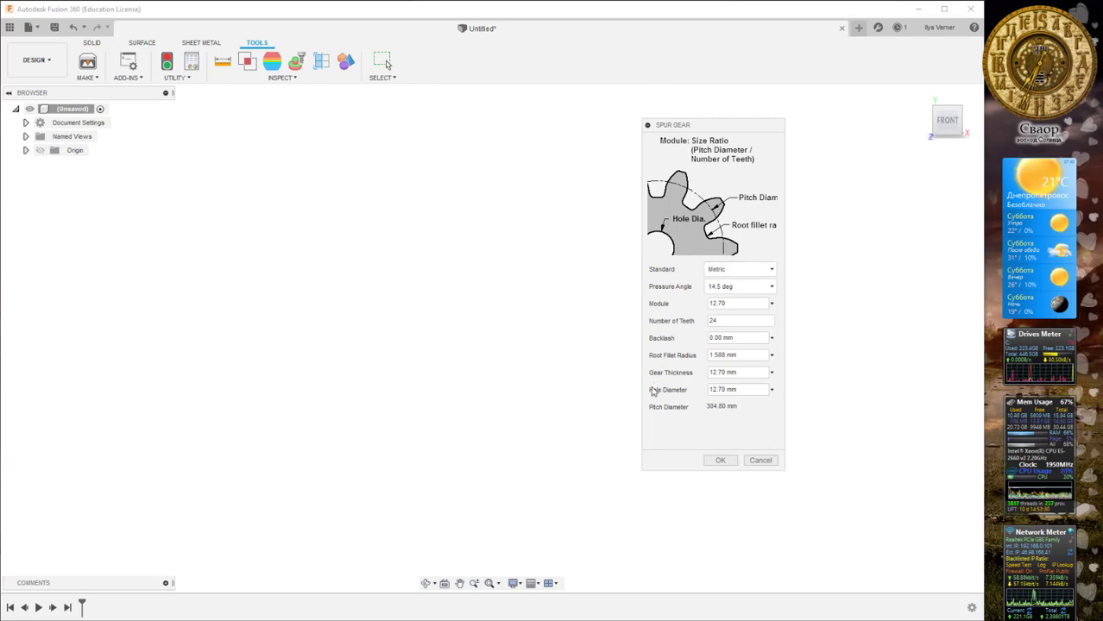
Keep the 14.5 deg pressure angle and generate the 24-tooth gear
left_click(742, 391)
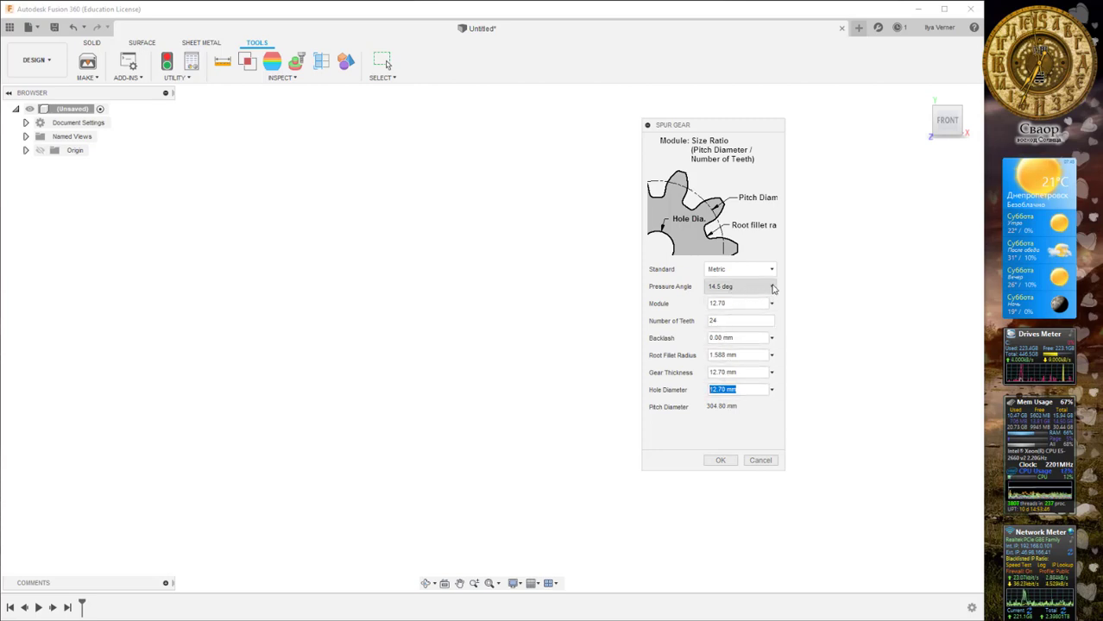
left_click(772, 287)
left_click(772, 287)
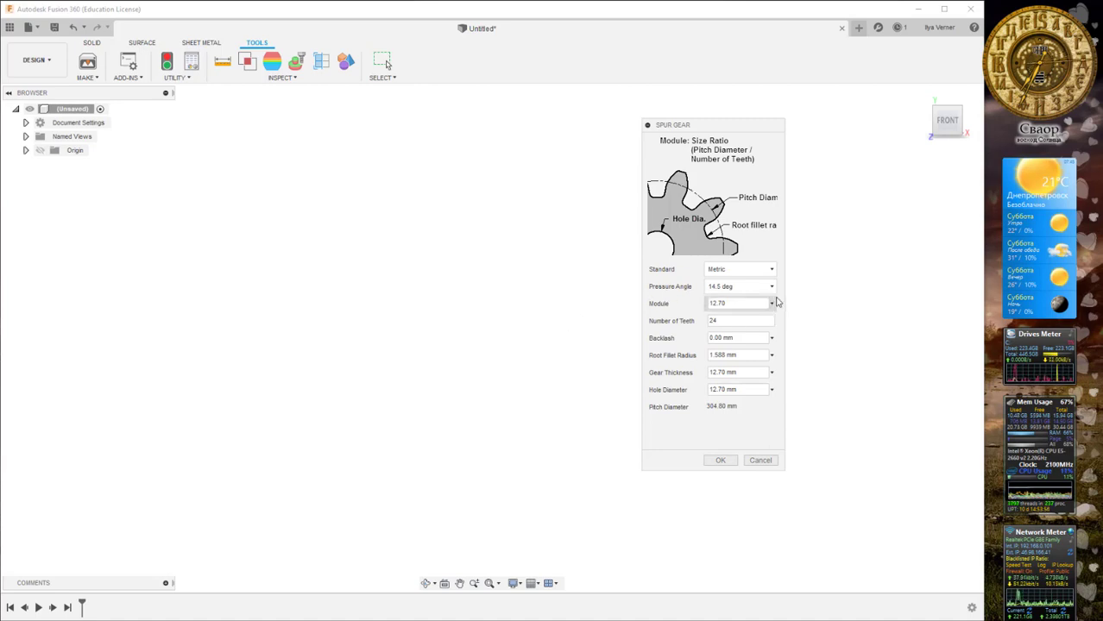
left_click(771, 288)
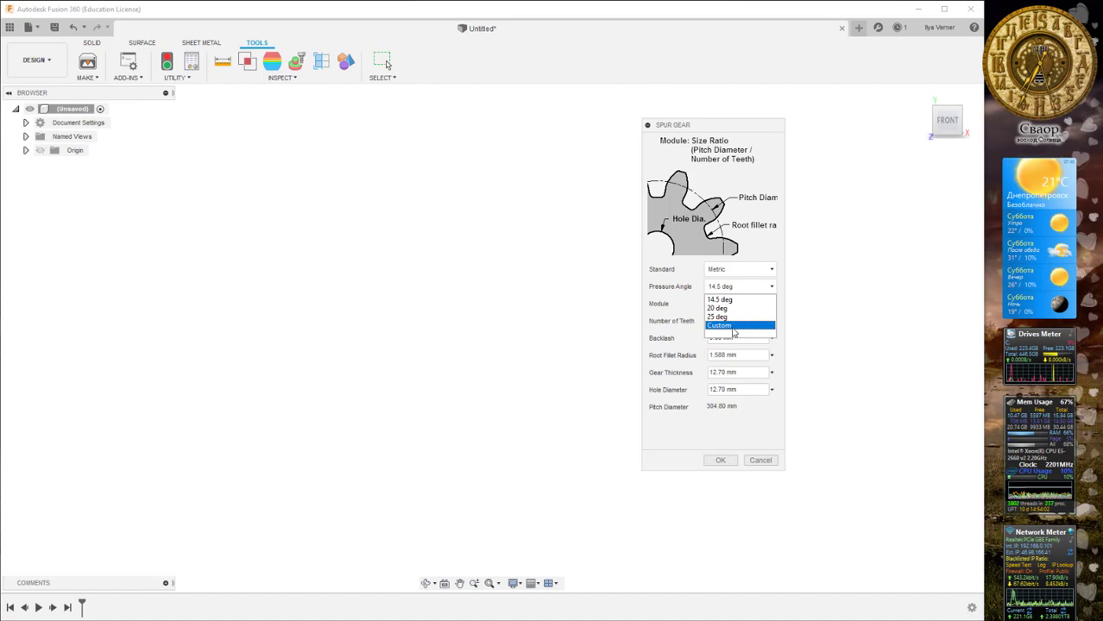
left_click(739, 301)
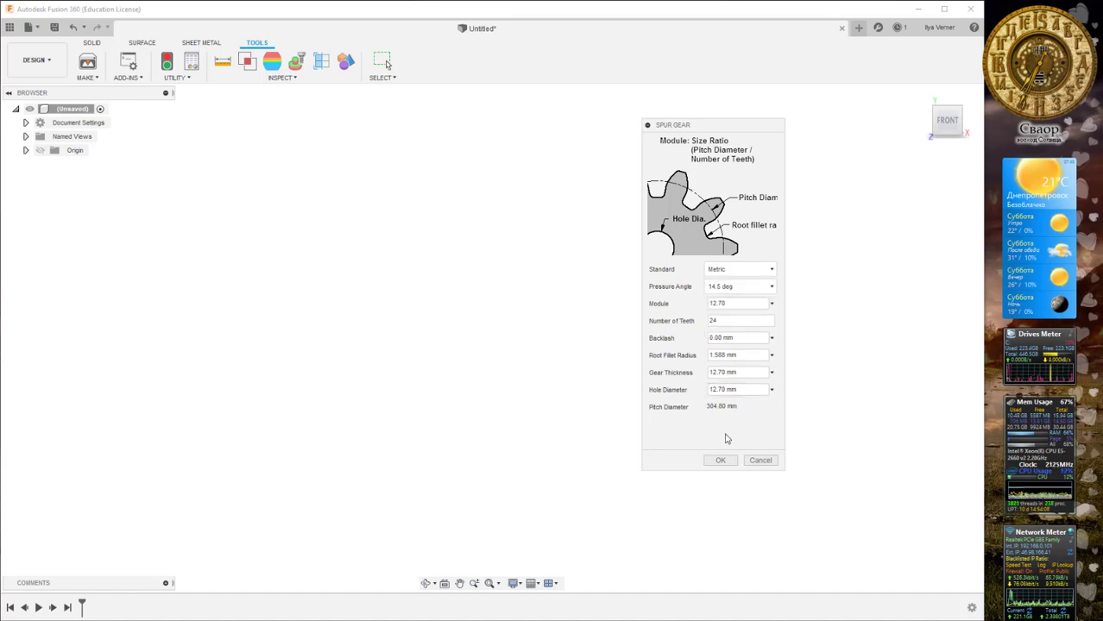
left_click(721, 461)
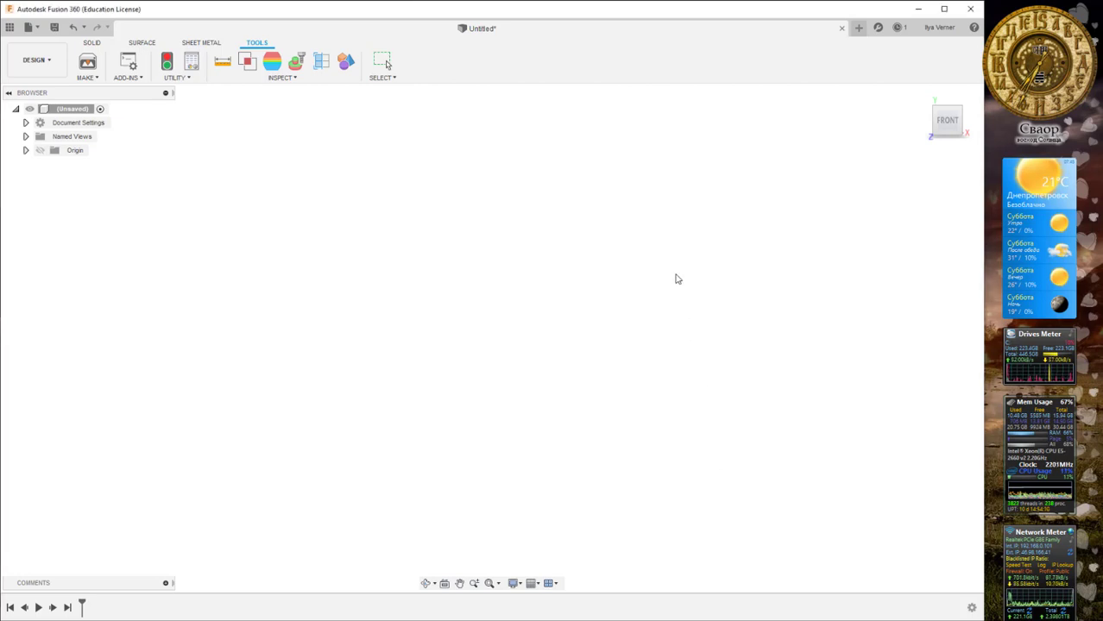
Rerun SpurGear with a 25 deg pressure angle to add a second overlapping 24-tooth gear
left_click(130, 78)
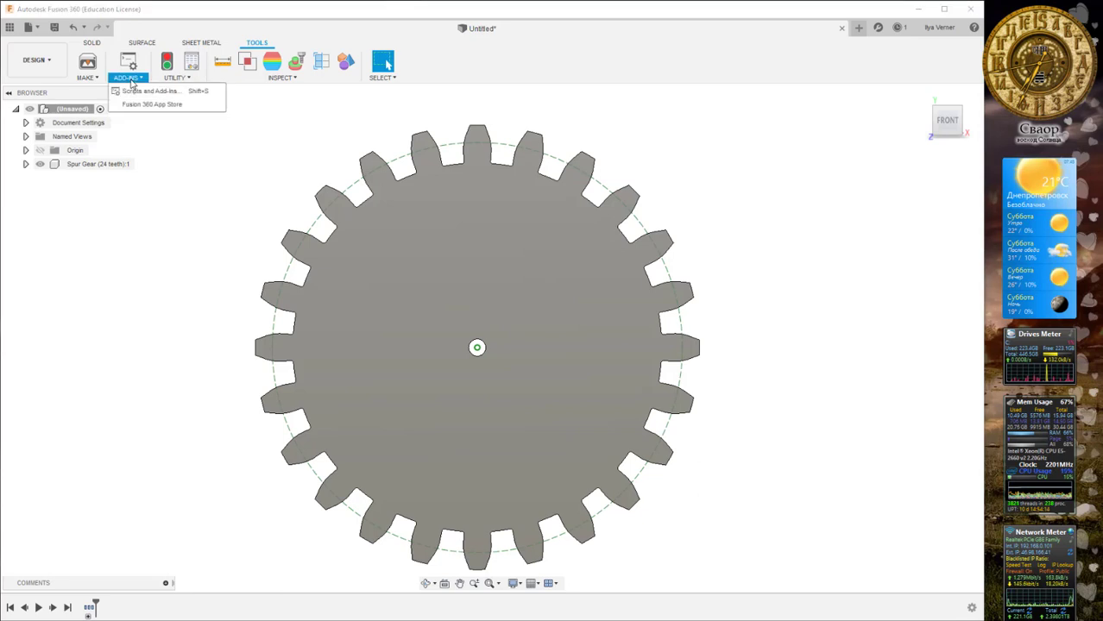
left_click(143, 91)
scroll(415, 277, "down", 5)
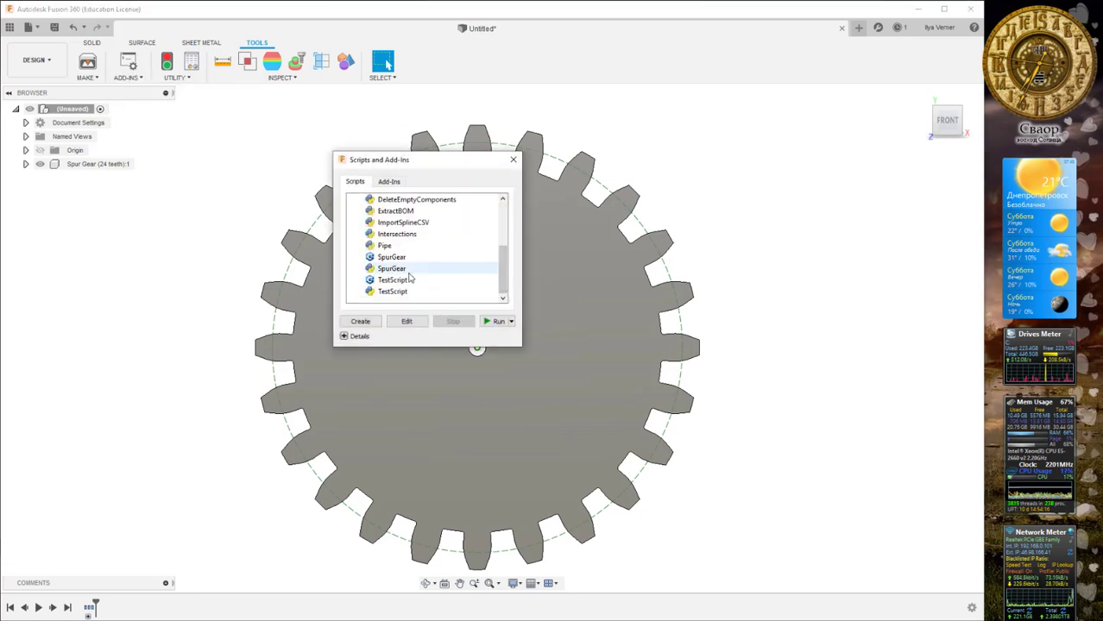
left_click(400, 259)
left_click(496, 321)
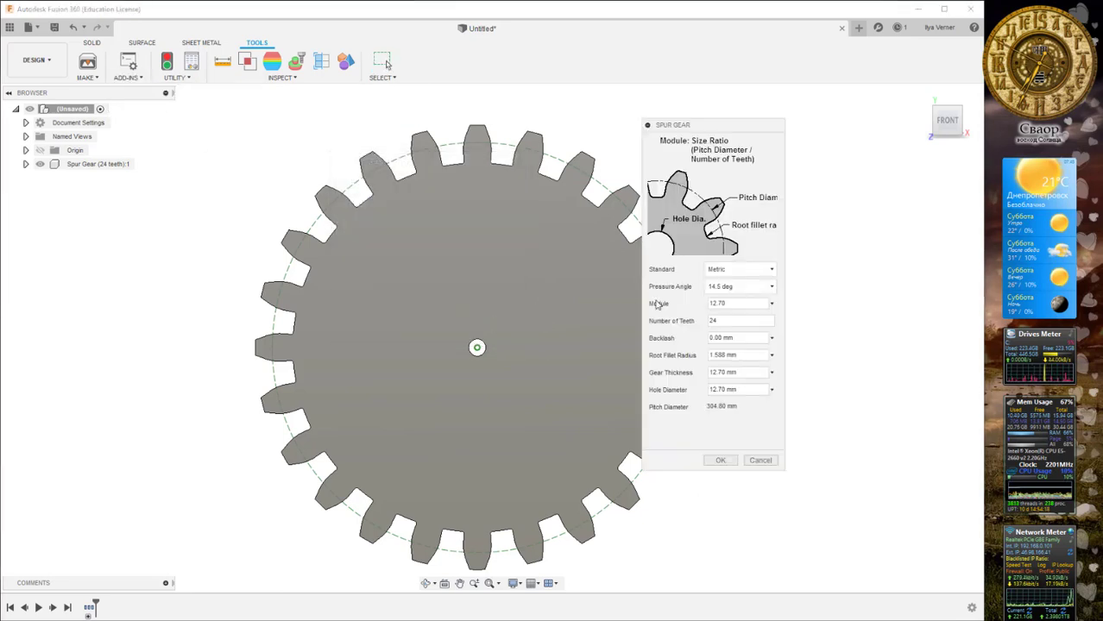
left_click(740, 287)
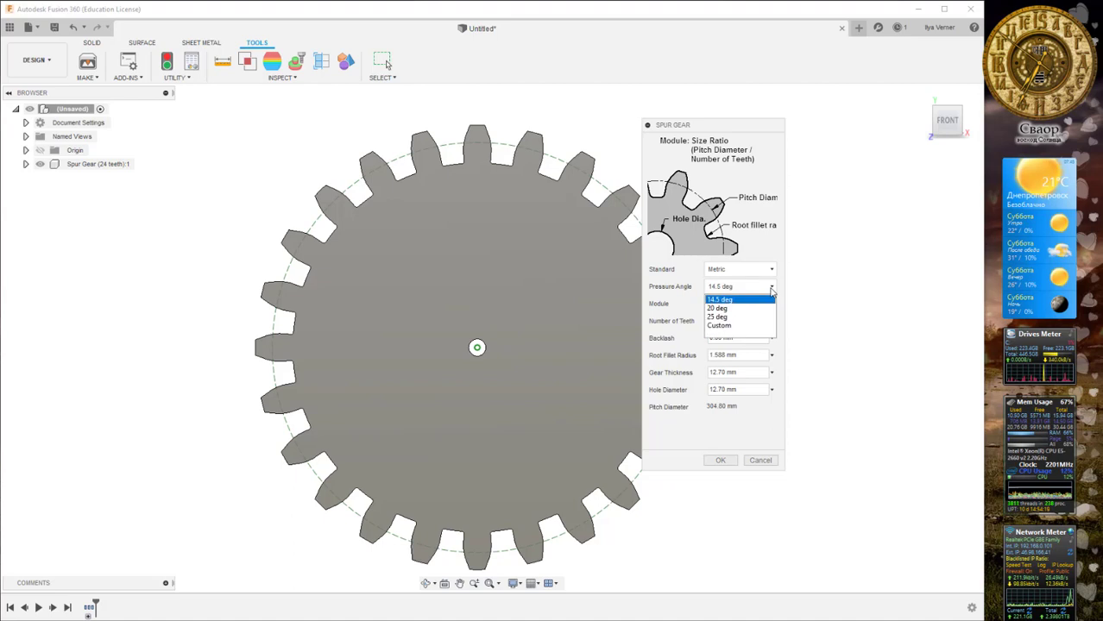
left_click(731, 318)
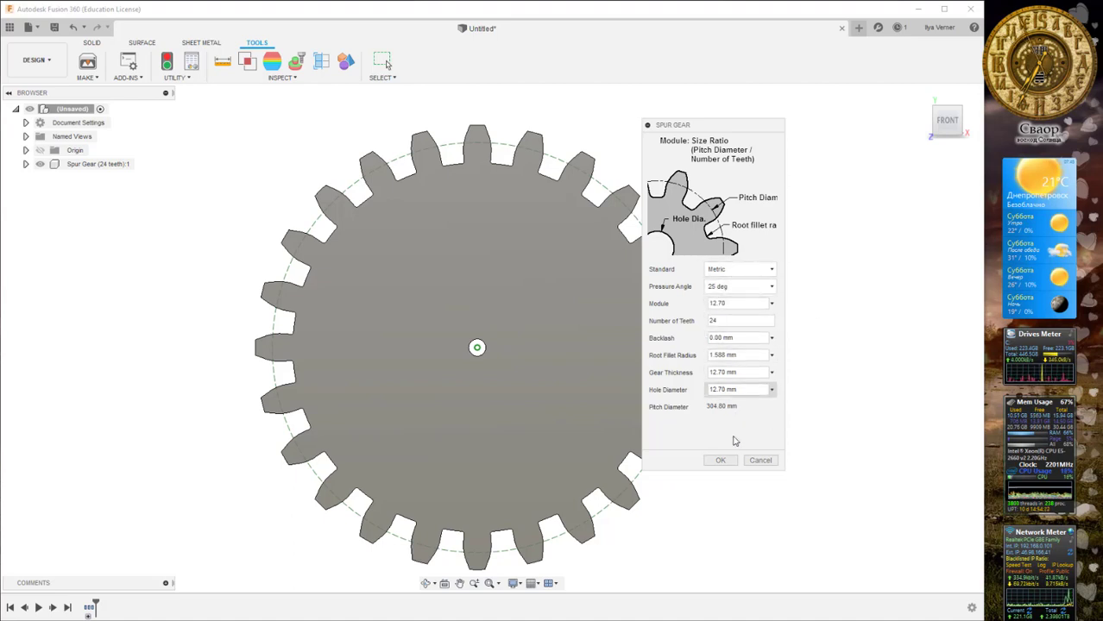
left_click(721, 461)
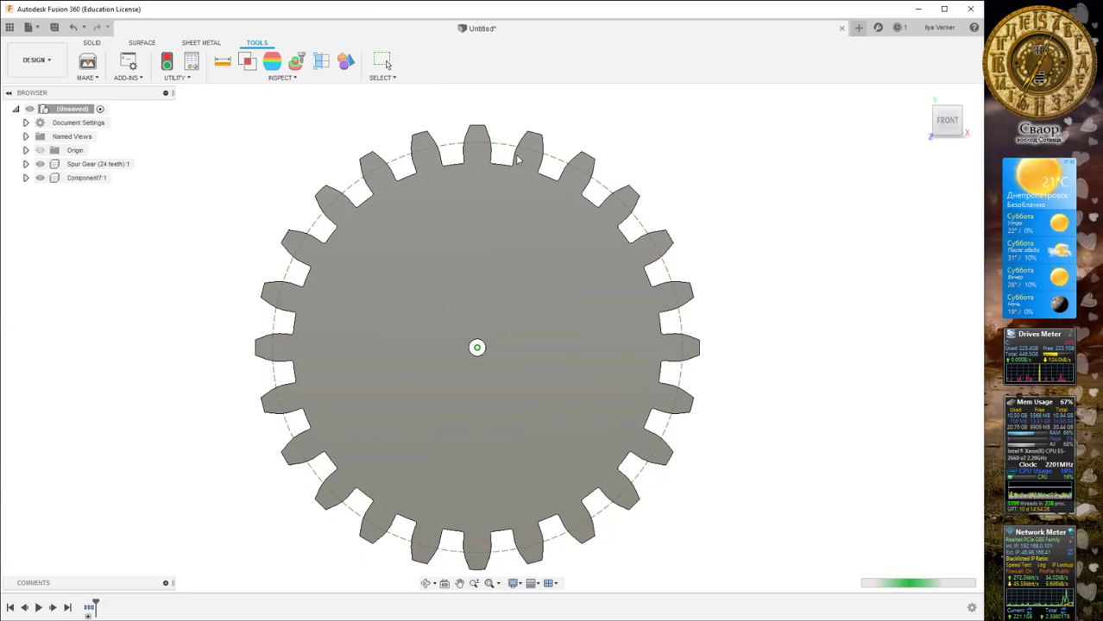
Reopen the SpurGear script's settings and move the dialog clear of the model
scroll(487, 158, "up", 3)
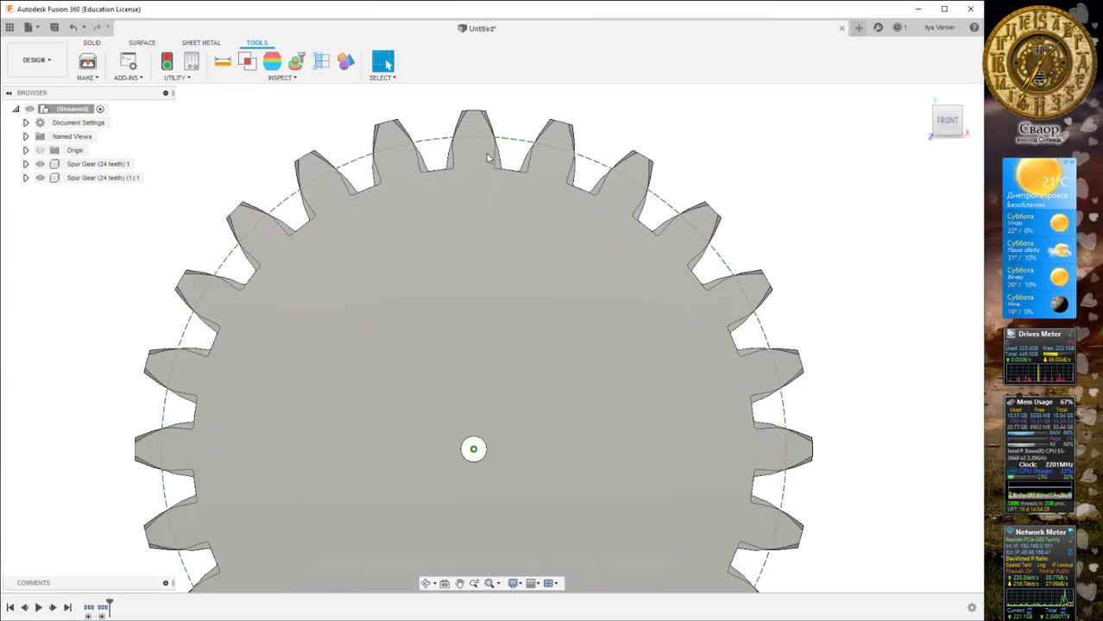
scroll(488, 159, "up", 3)
scroll(497, 153, "up", 2)
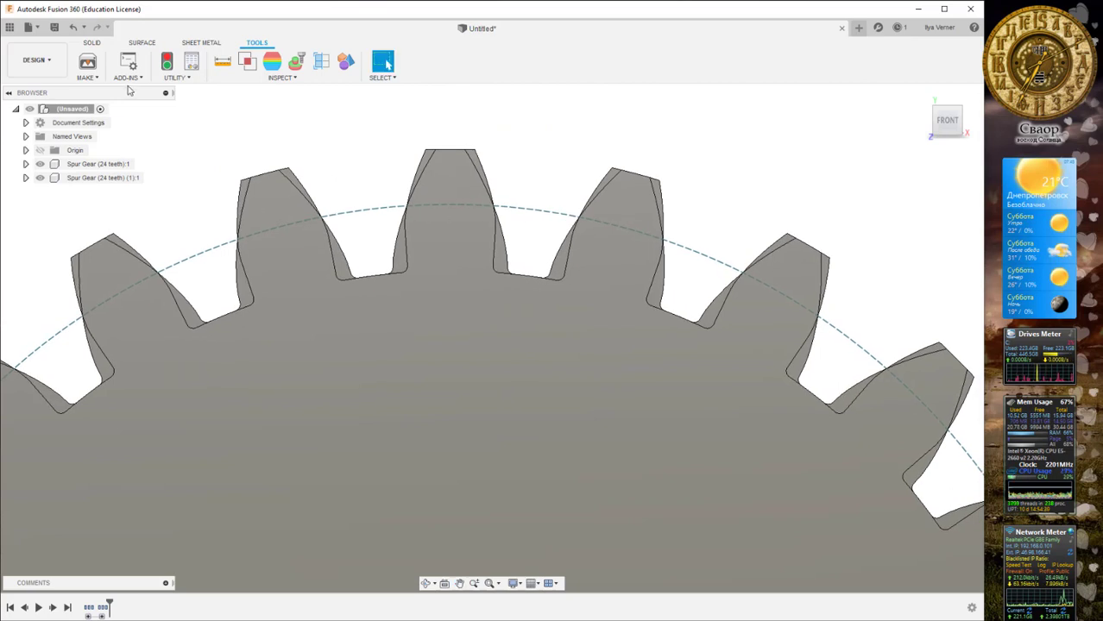
left_click(126, 77)
left_click(142, 91)
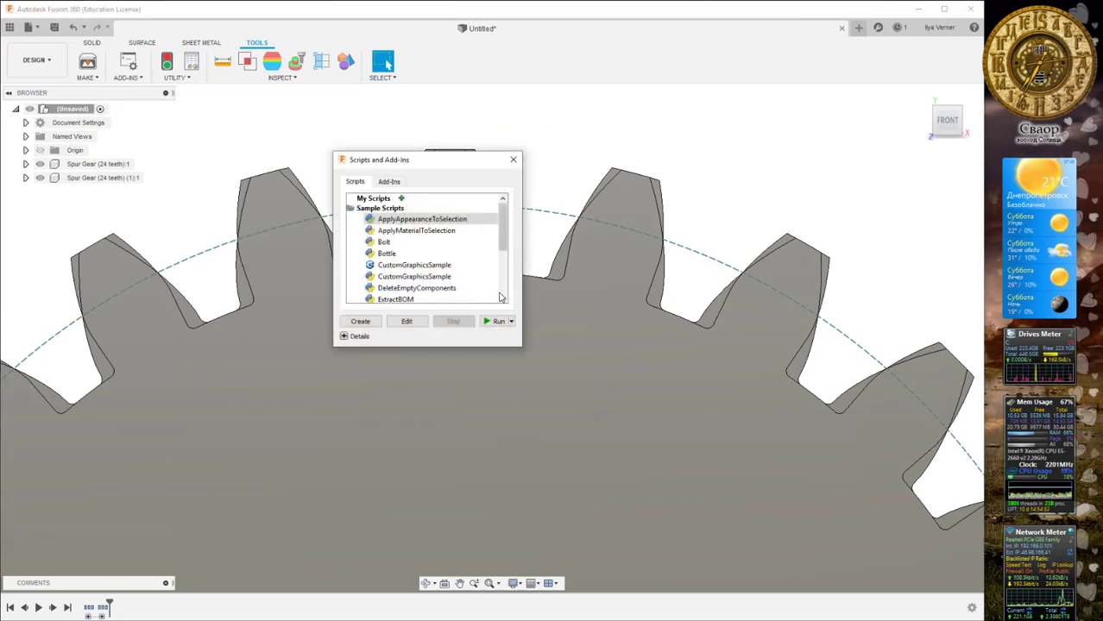
scroll(499, 297, "down", 5)
left_click(448, 270)
left_click(495, 321)
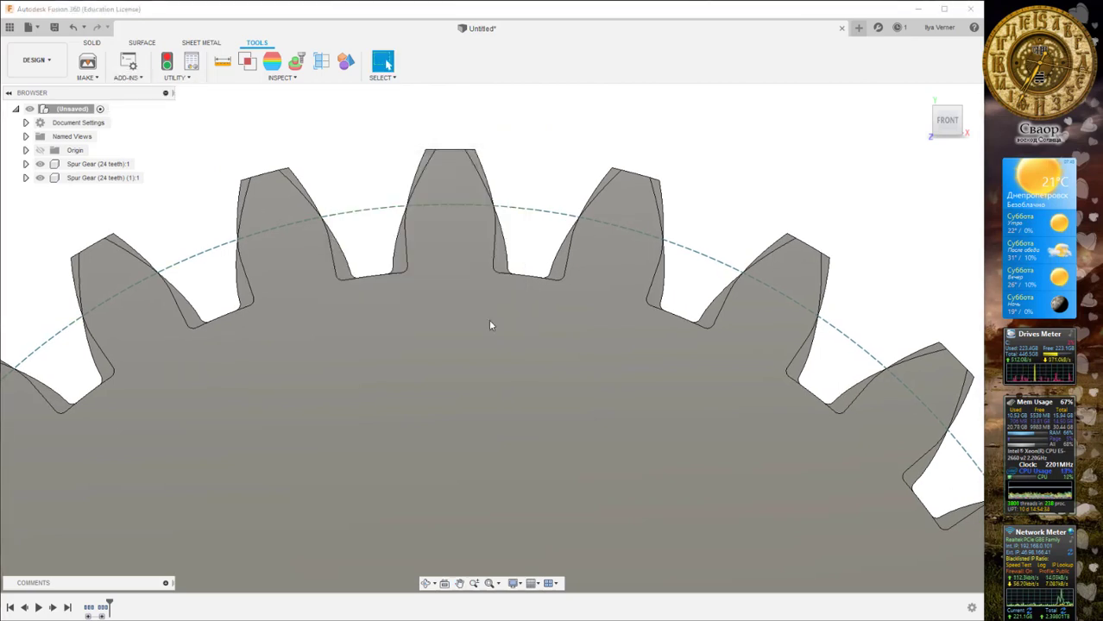
left_click_drag(704, 126, 803, 147)
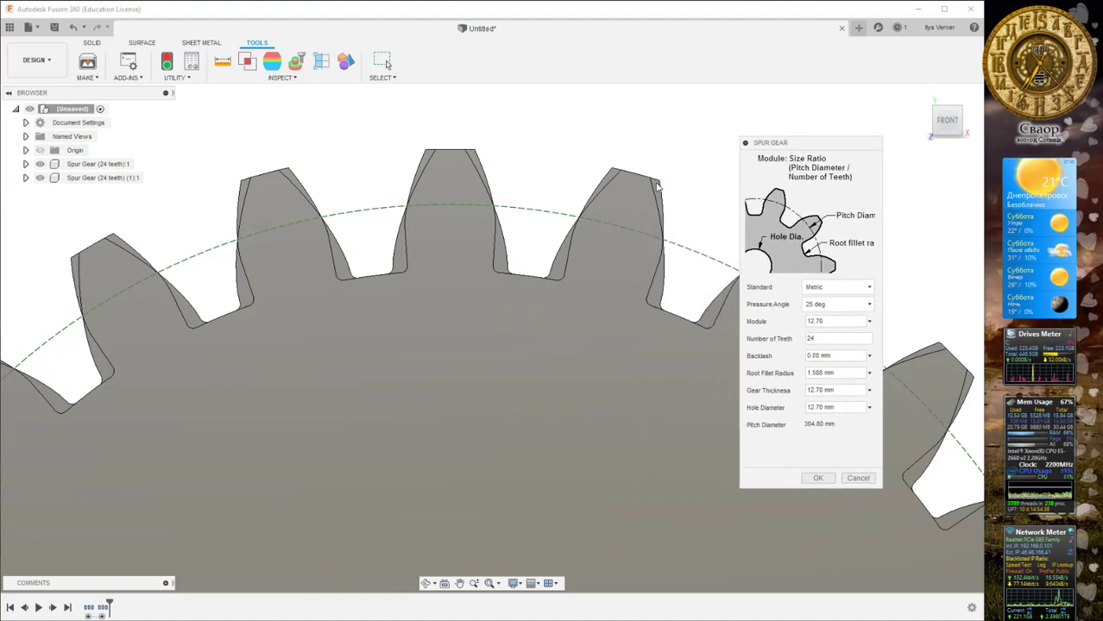
Check the tooth count and keep backlash at 0.00 mm
double_click(812, 338)
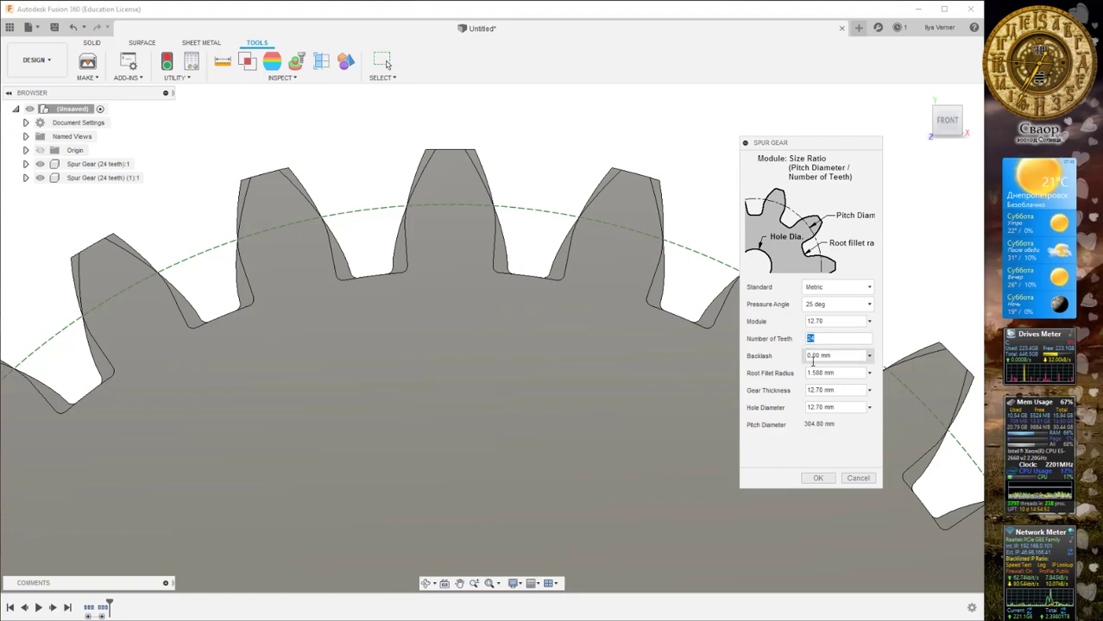
left_click(835, 355)
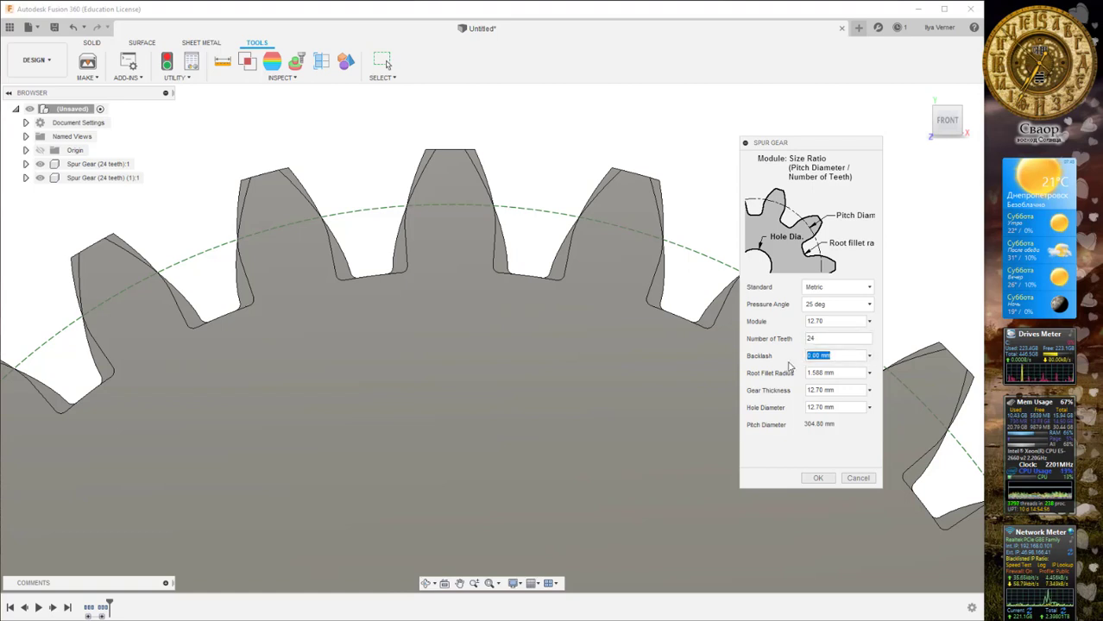
left_click(869, 356)
left_click(869, 357)
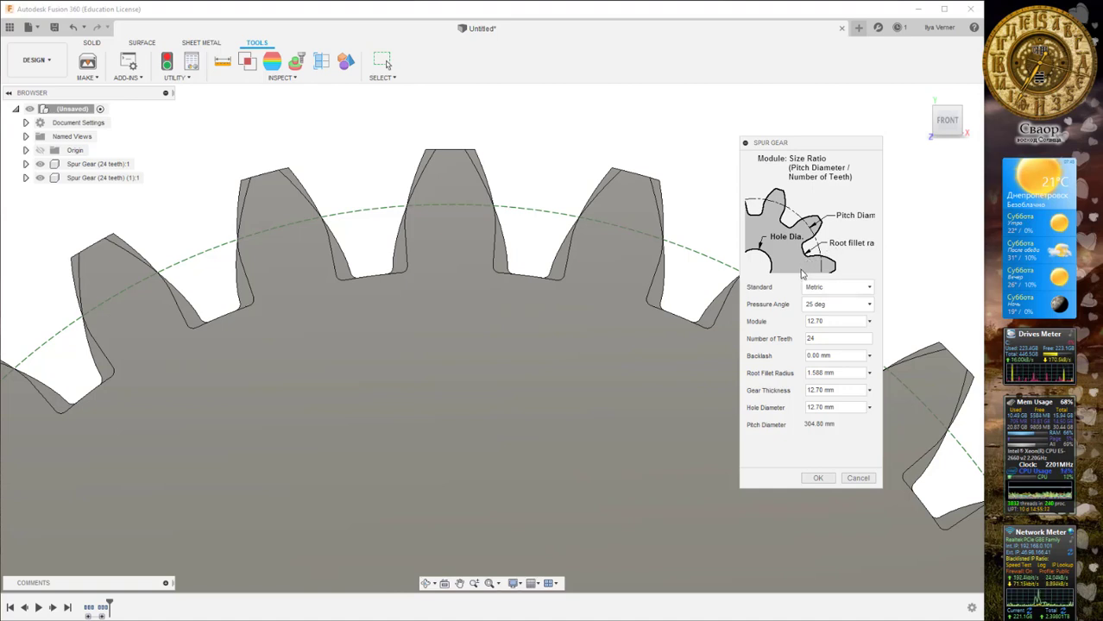
Re-enter 24 teeth and change the gear thickness to 22
left_click(813, 391)
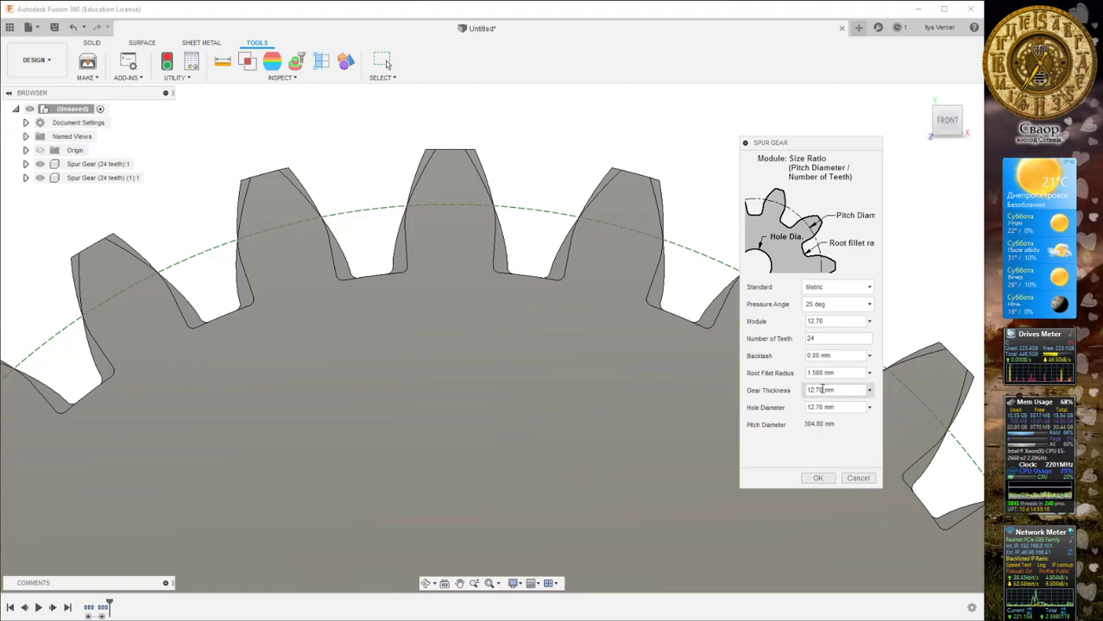
double_click(819, 390)
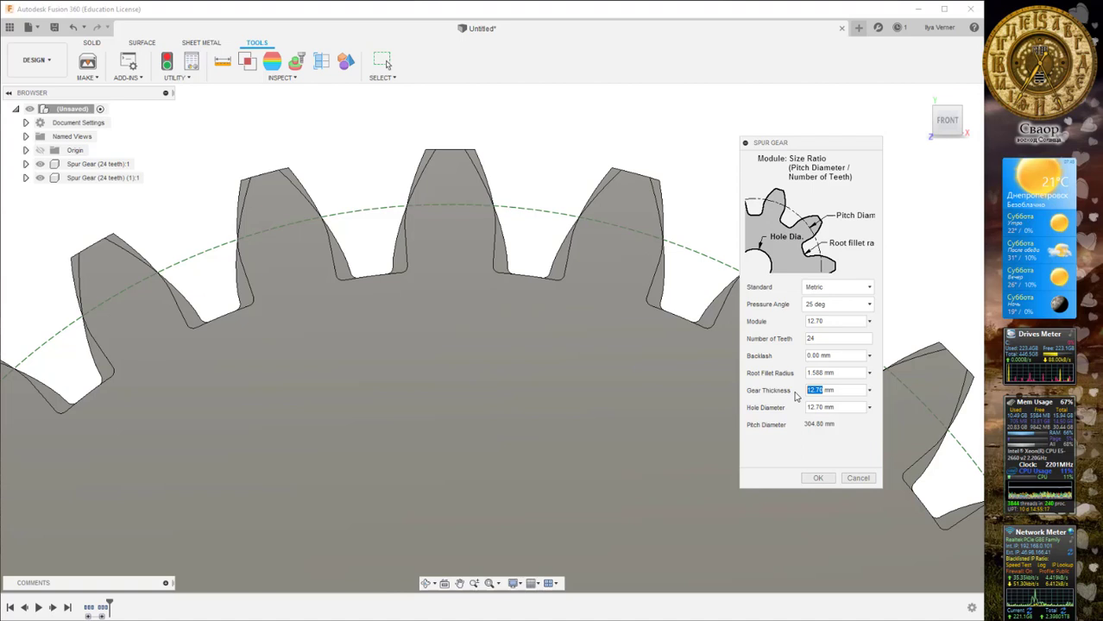
left_click(816, 339)
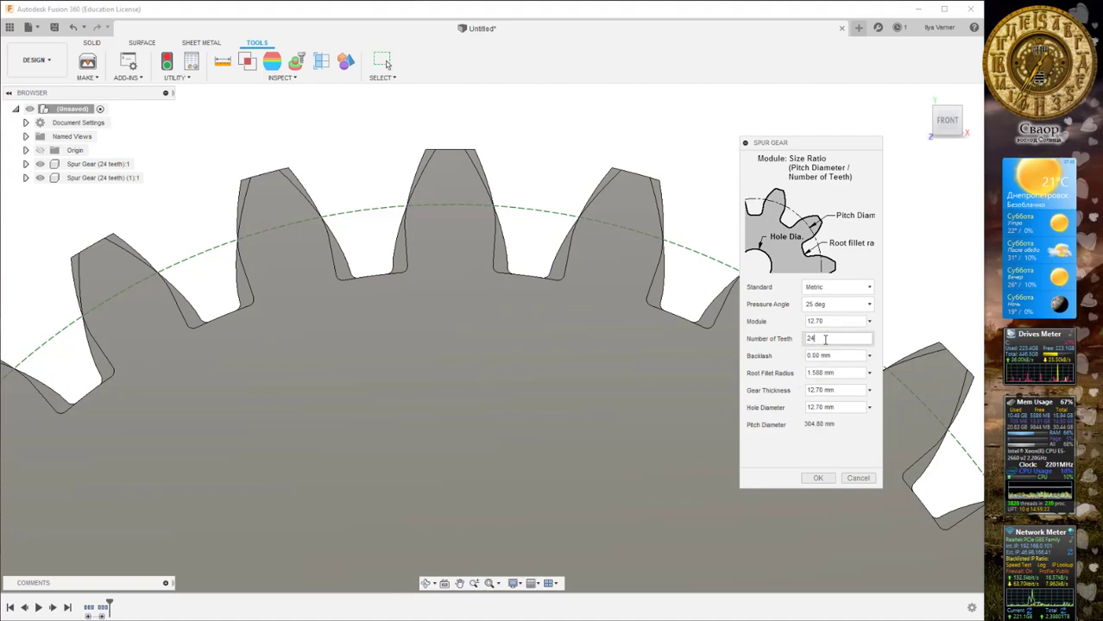
double_click(813, 338)
type("1")
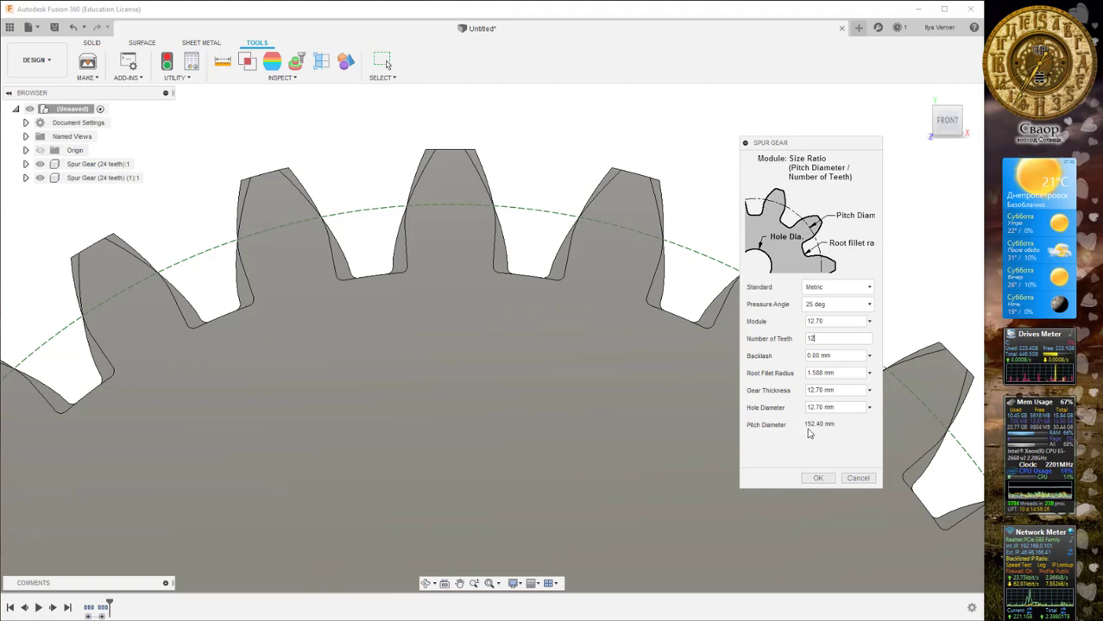
type("2")
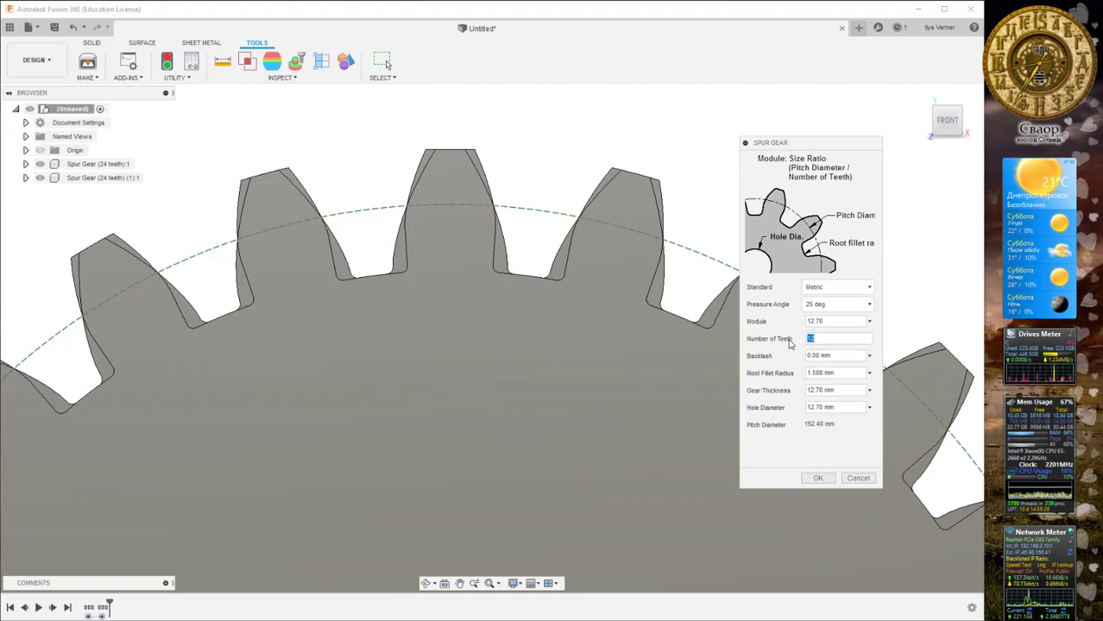
type("4")
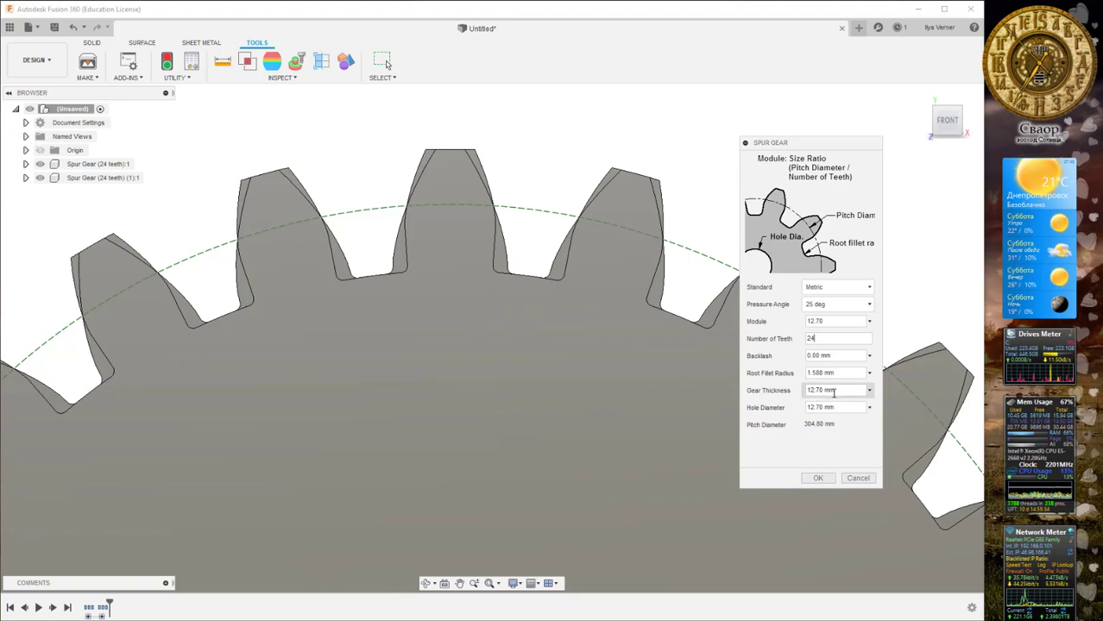
left_click(806, 394)
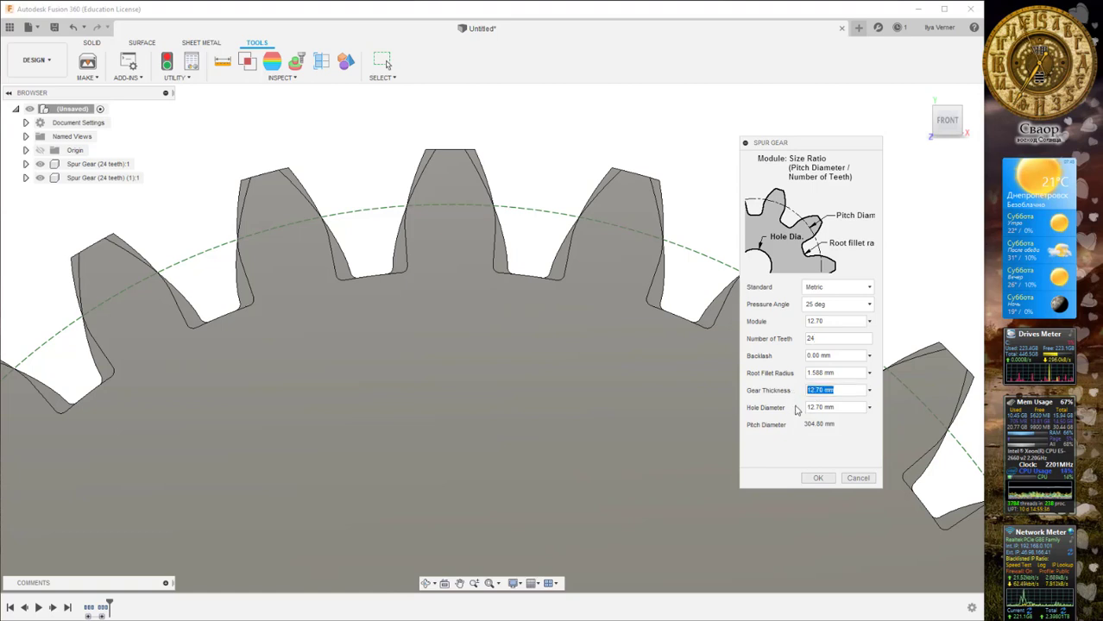
type("22")
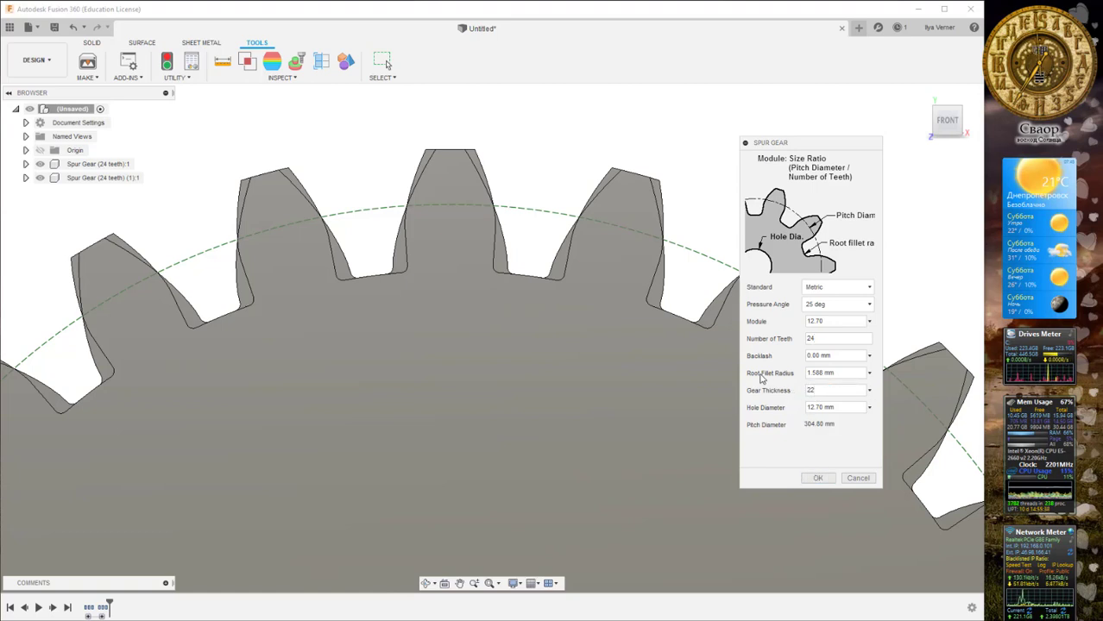
Generate the 22-thick third gear, then zoom out and orbit to an angled 3D view
left_click(811, 478)
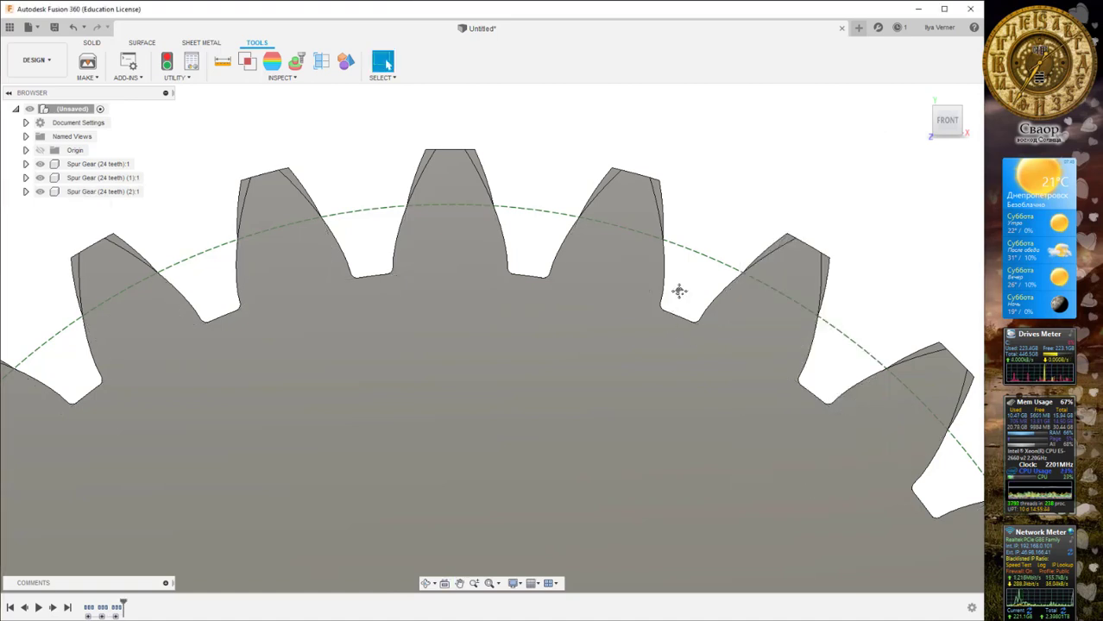
scroll(679, 293, "down", 3)
scroll(707, 272, "down", 3)
mouse_move(741, 254)
middle_mouse_down("shift")
mouse_move(683, 286)
mouse_move(583, 264)
middle_mouse_up("shift")
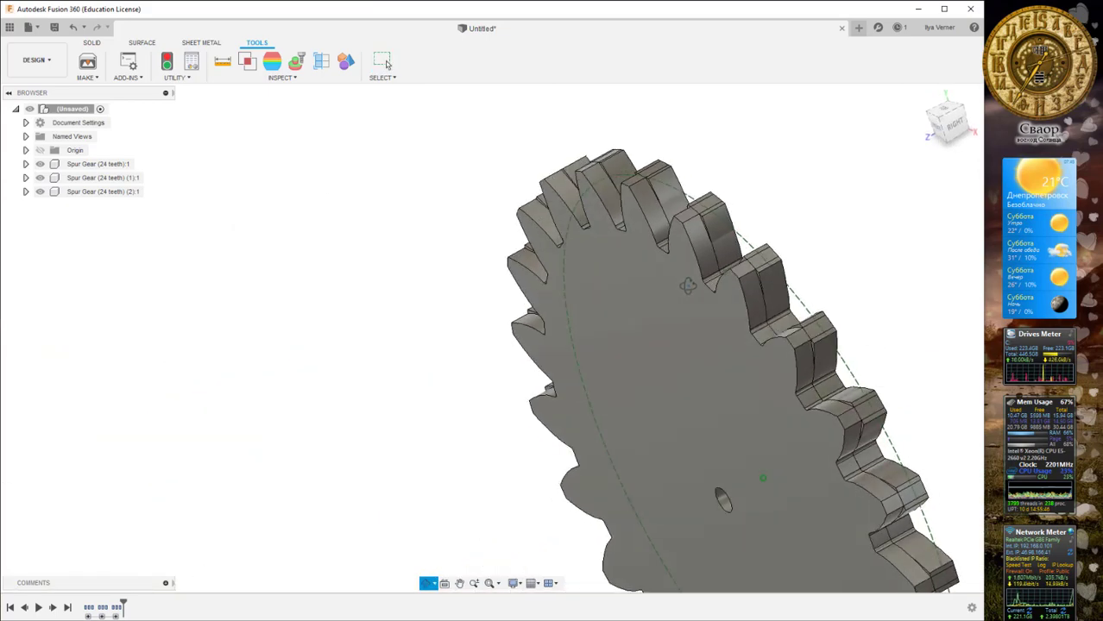